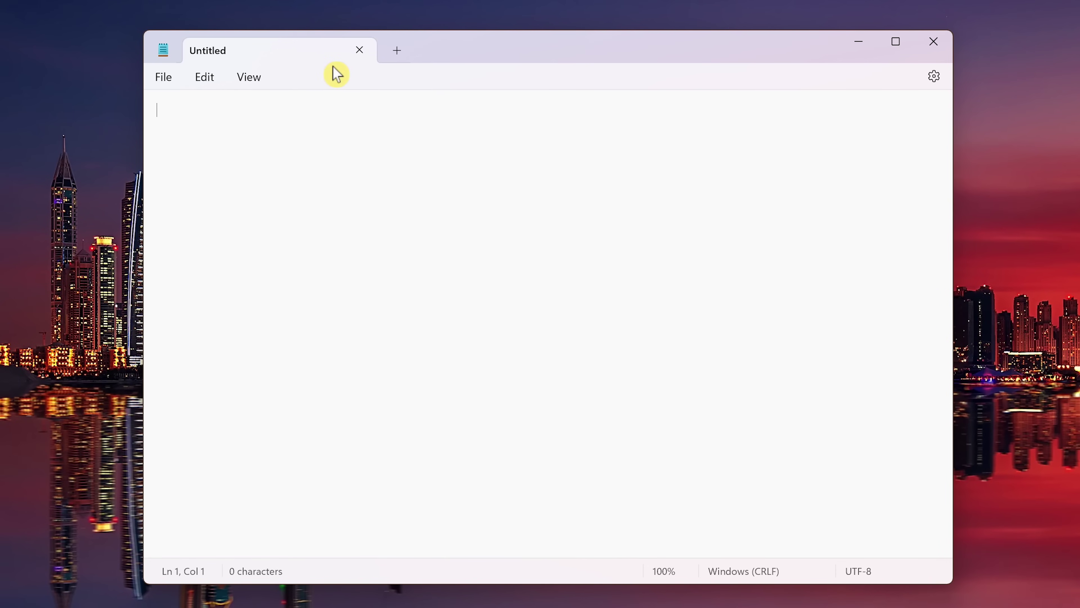
# - Type .LOG into a new document and save it to the Desktop as log.txt
pyautogui.write('.LOG')
pyautogui.click(167, 78)
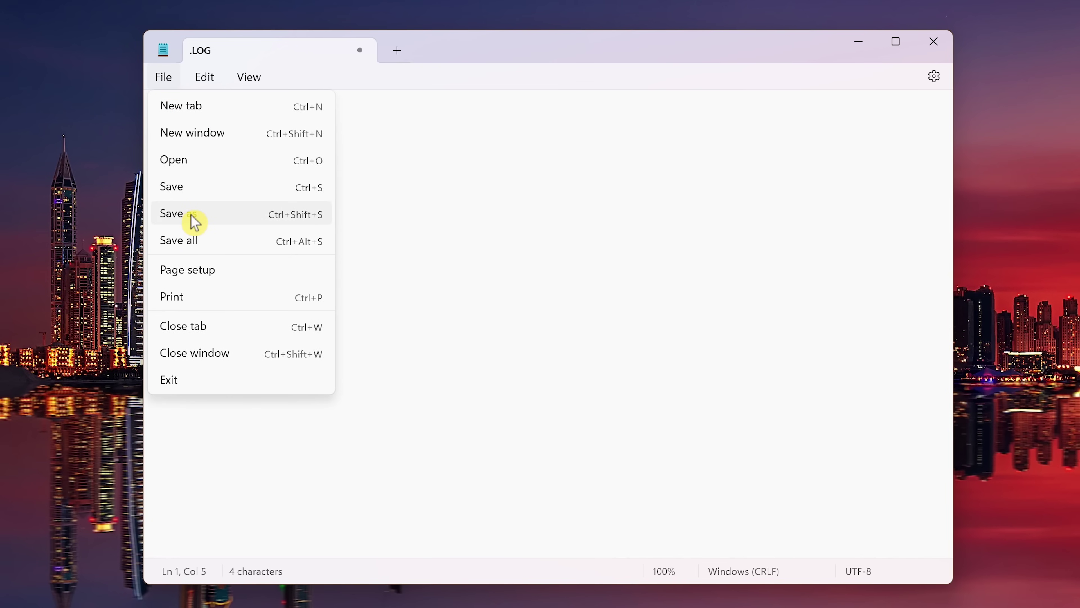
pyautogui.click(194, 221)
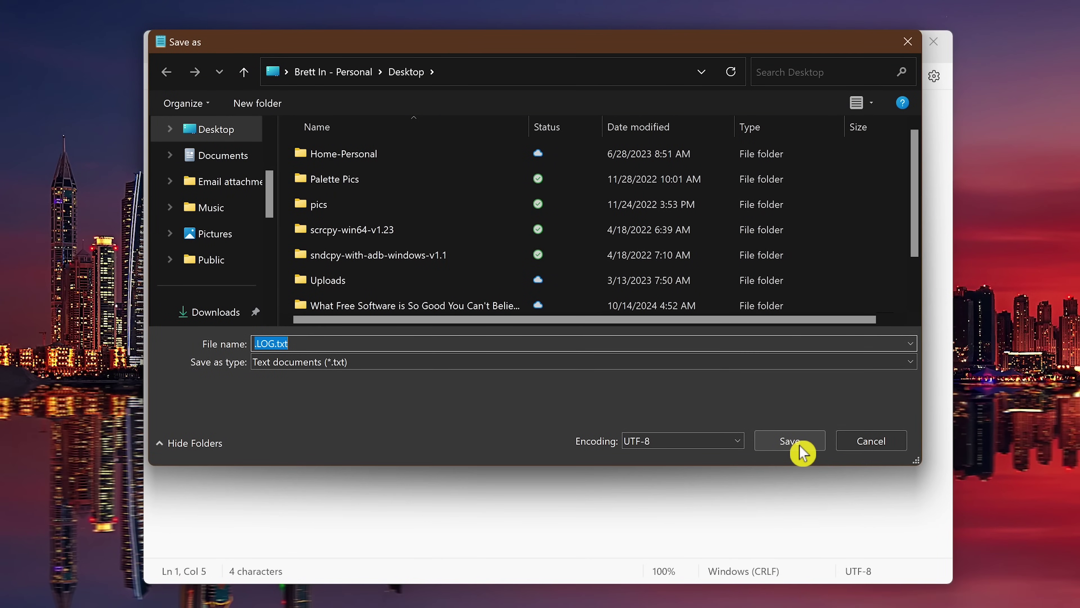
pyautogui.write('log.tx')
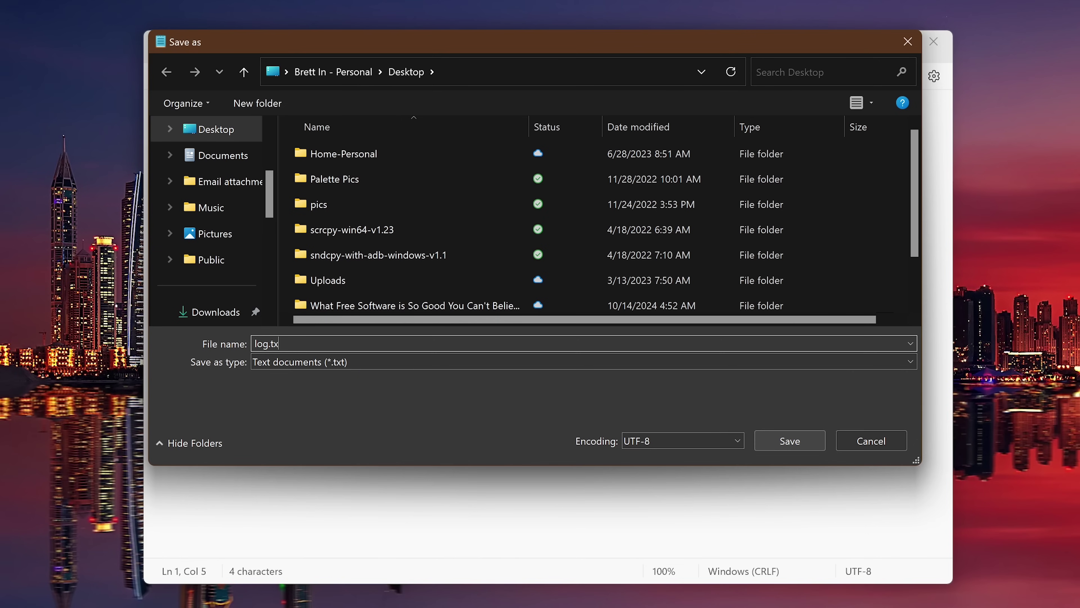
pyautogui.write('t')
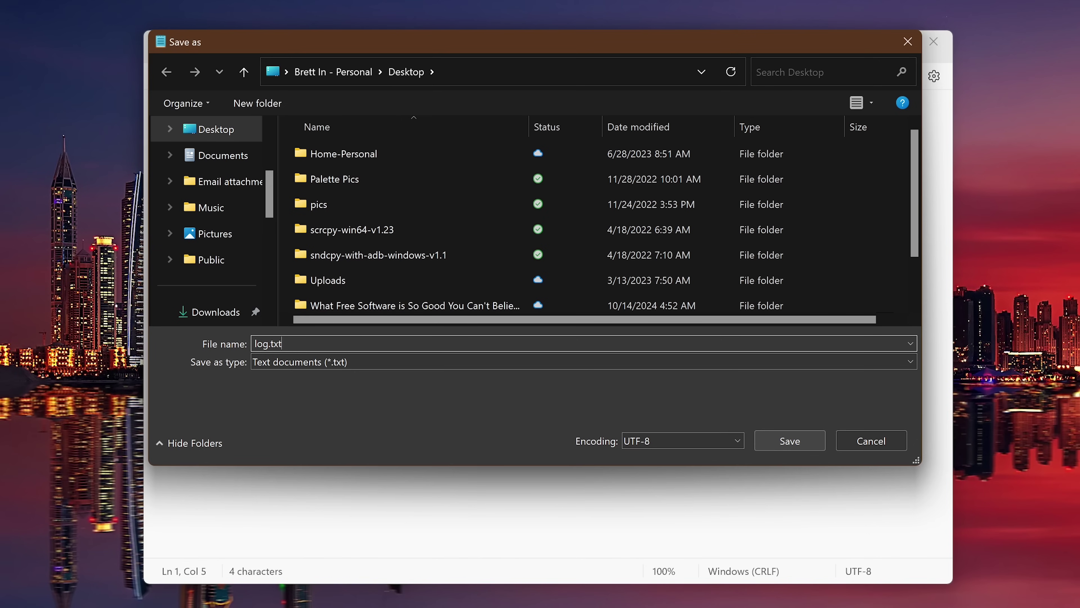
pyautogui.click(806, 446)
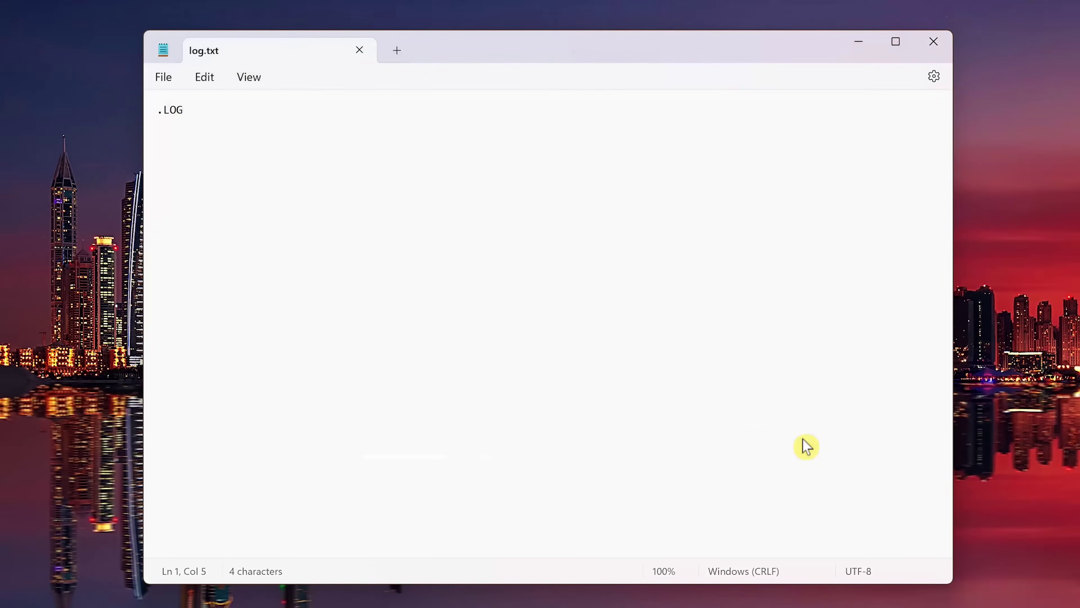
# - Close and reopen log.txt, then add a meeting-notes line about Gizmo Company on line 3
pyautogui.click(945, 50)
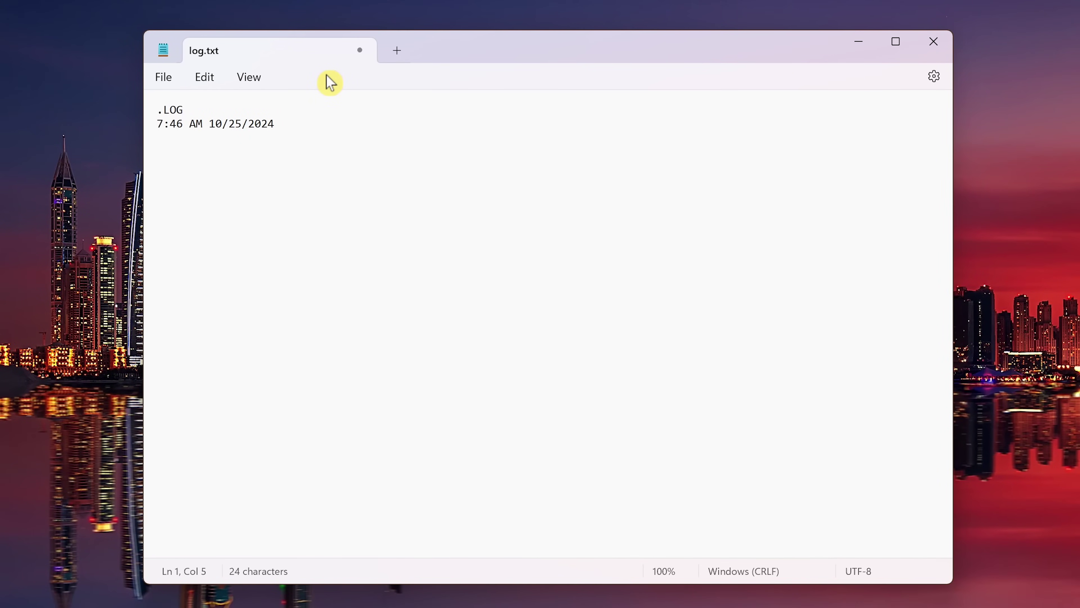
pyautogui.click(157, 138)
pyautogui.write('Meeting notes with John form')
pyautogui.press('BackSpace')
pyautogui.press('BackSpace')
pyautogui.press('BackSpace')
pyautogui.press('BackSpace')
pyautogui.write('rom Gizmo Company')
pyautogui.press('Return')
pyautogui.press('Return')
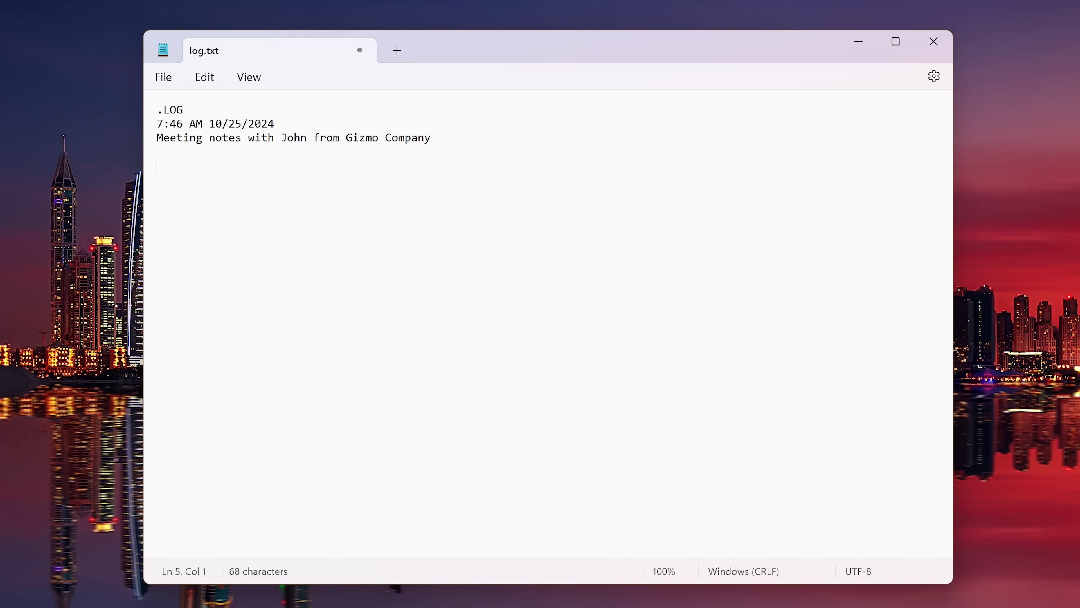
# - Insert two more time/date stamps, via F5 and Edit > Time/Date, then start a new blank tab
pyautogui.press('F5')
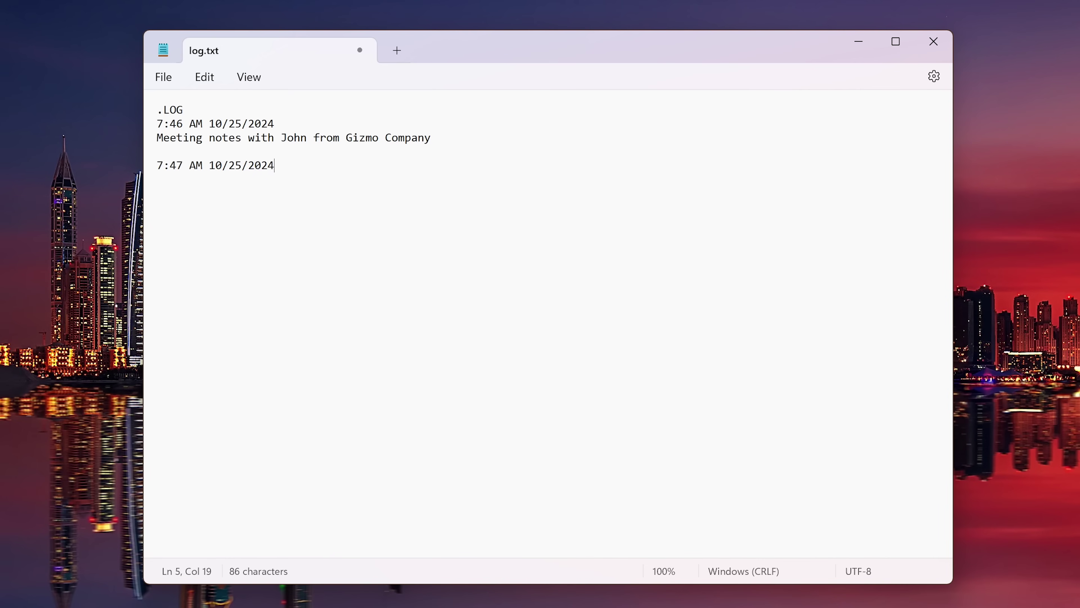
pyautogui.press('Return')
pyautogui.press('Return')
pyautogui.click(211, 83)
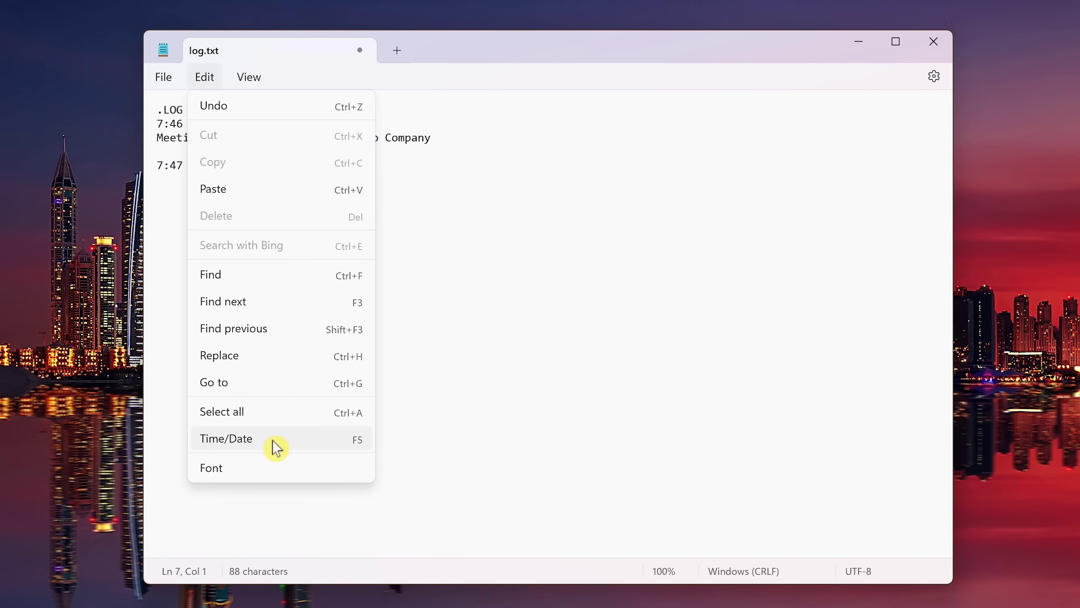
pyautogui.click(277, 447)
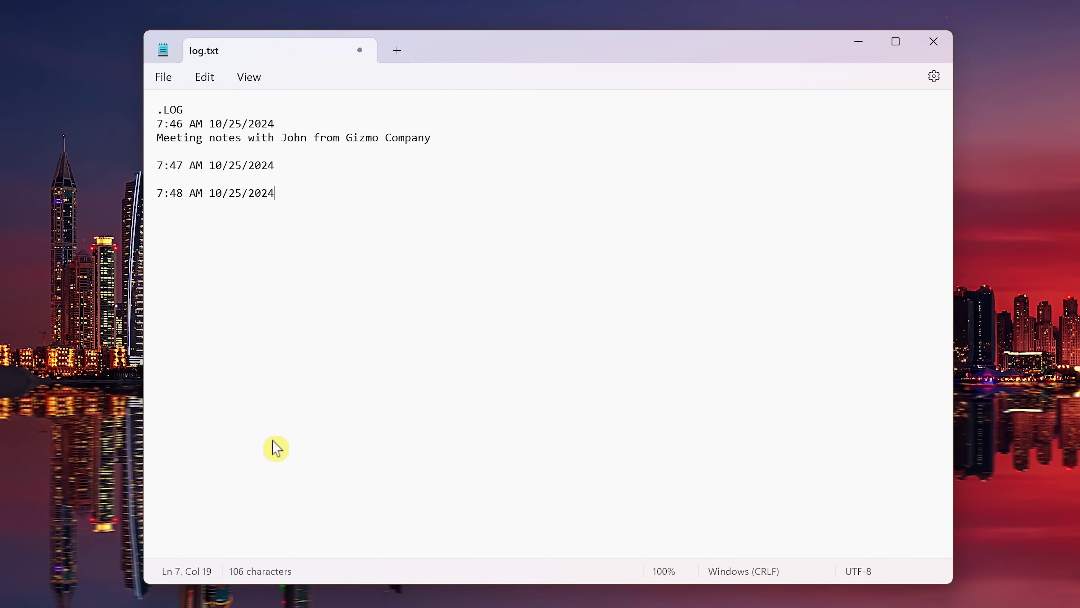
pyautogui.hotkey('ctrl', 'n')
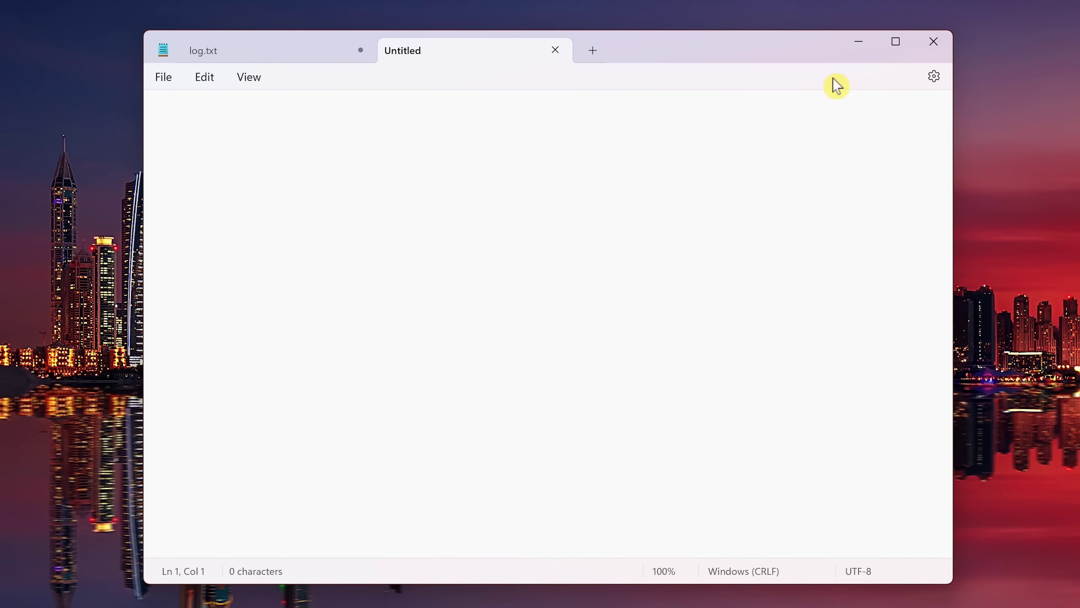
# - In Notepad Settings, set App theme to Use system setting
pyautogui.click(935, 82)
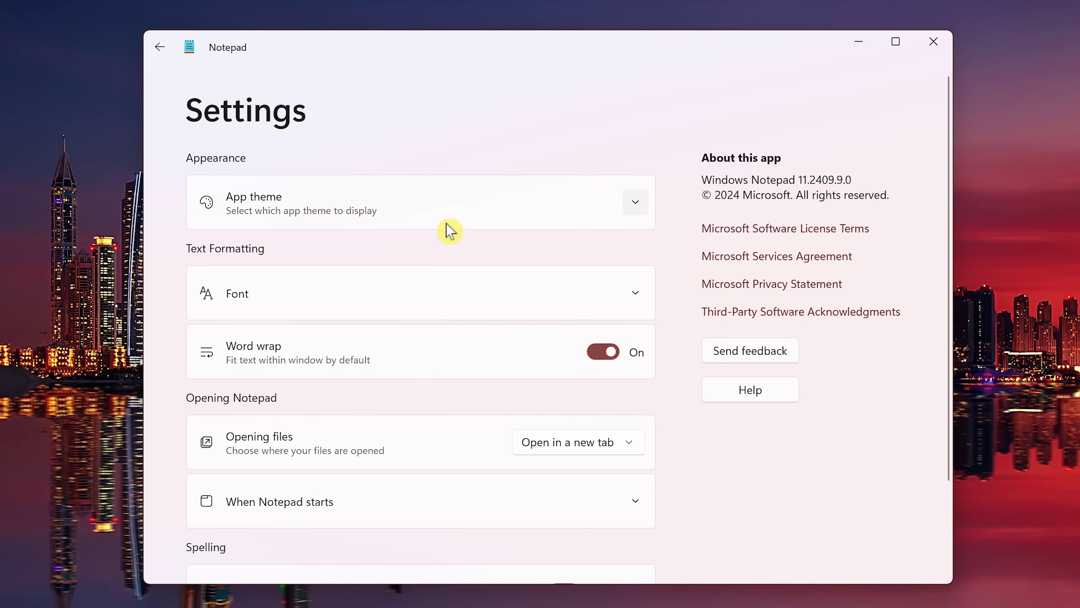
pyautogui.click(636, 202)
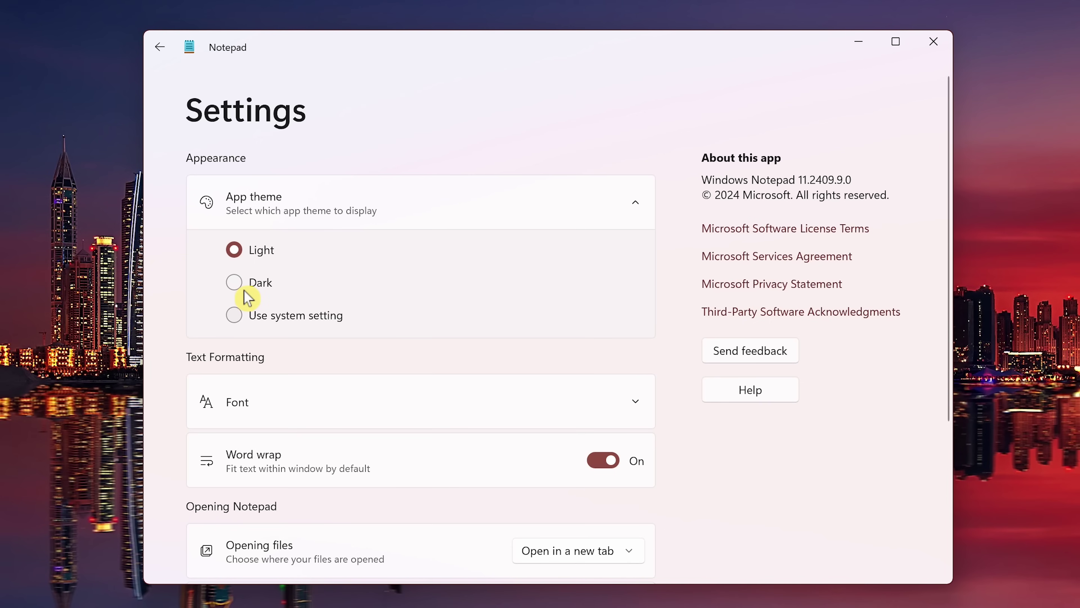
pyautogui.click(238, 322)
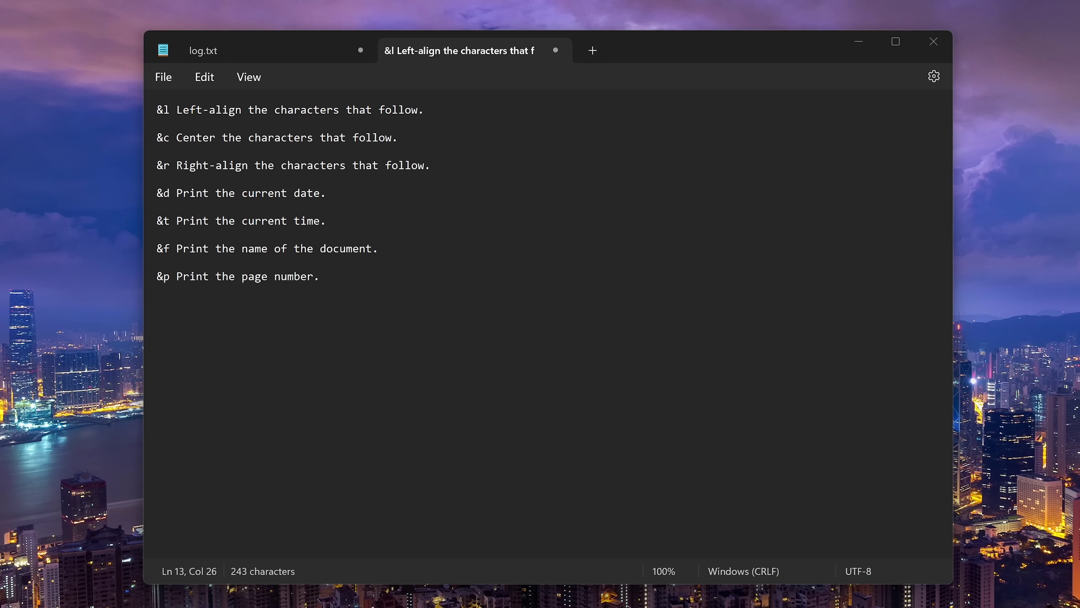
# - In Page setup, enter &l as the header and &d as the footer, then view the code help
pyautogui.click(164, 83)
pyautogui.click(211, 272)
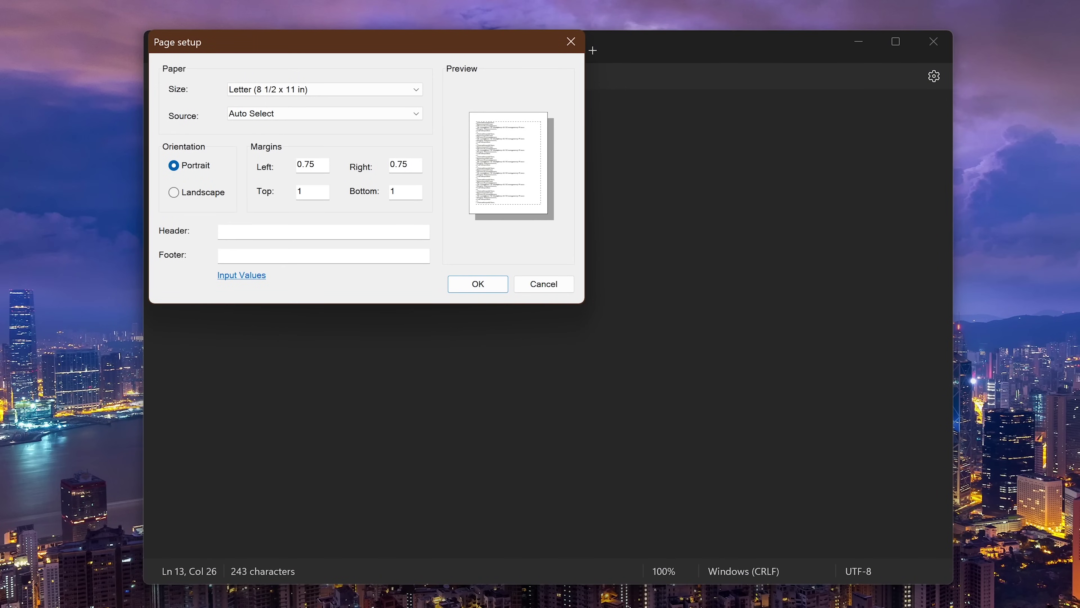
pyautogui.click(324, 232)
pyautogui.write('&l')
pyautogui.click(323, 256)
pyautogui.write('&')
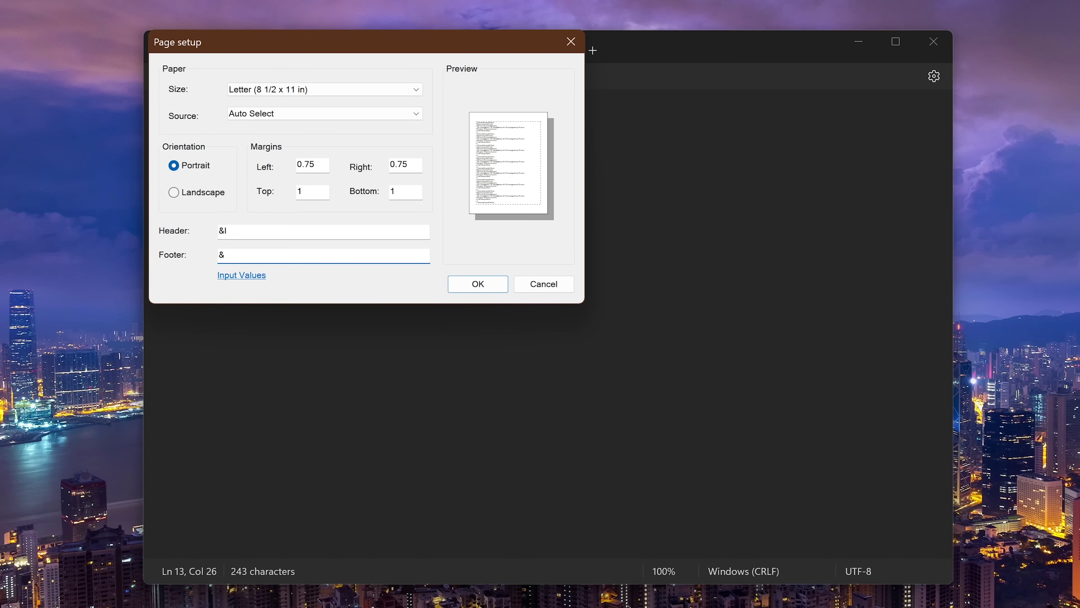
pyautogui.write('d')
pyautogui.click(249, 276)
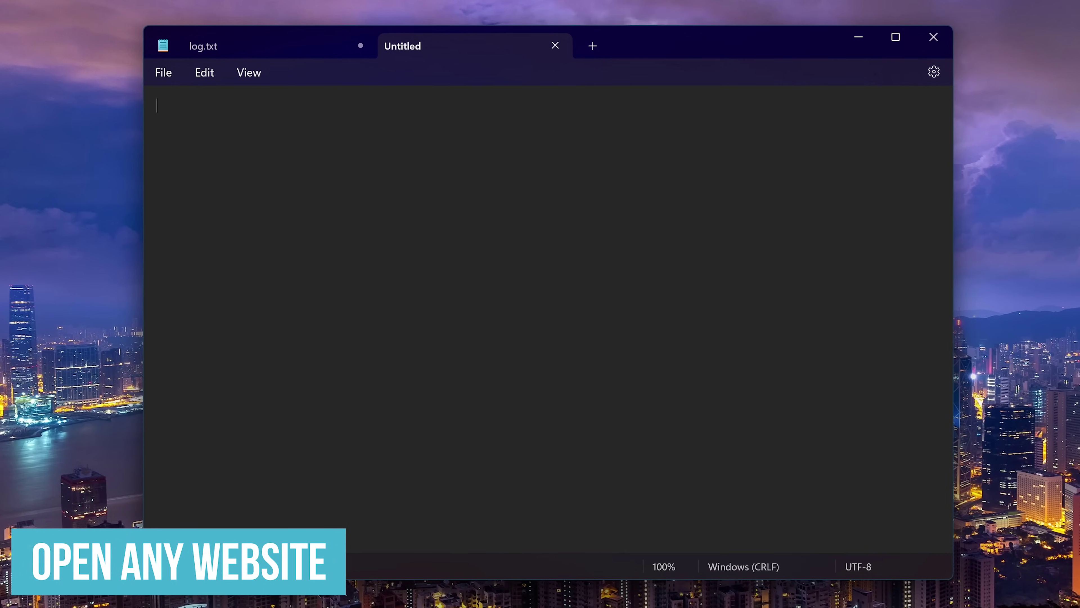
# - Write a 'start' line with the pasted ifixit.com address, save it as ifixit.bat, and run it
pyautogui.write('start')
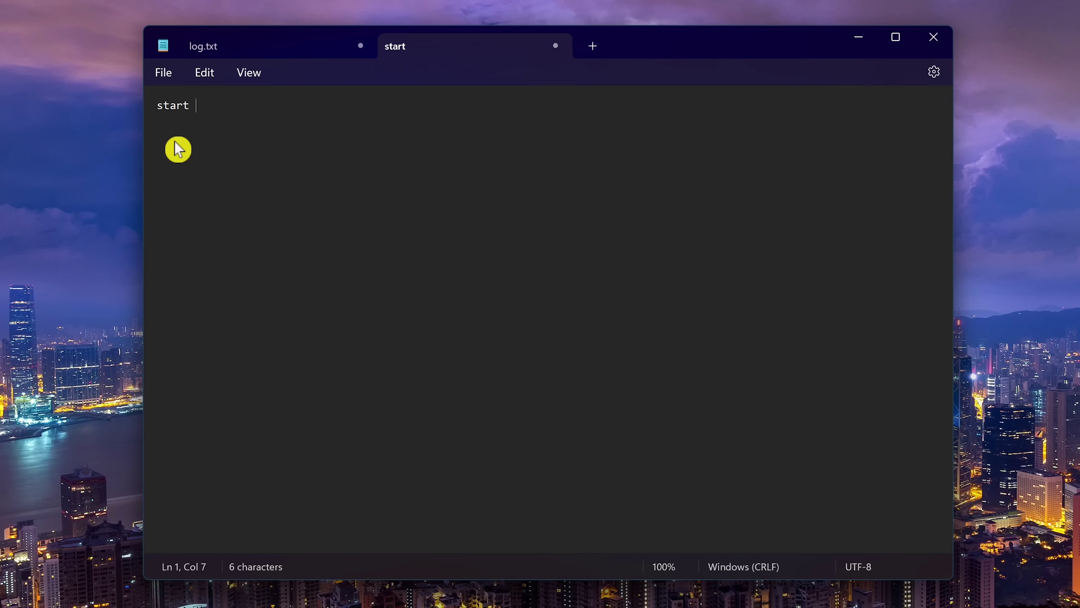
pyautogui.write('https://www.ifixit.com/')
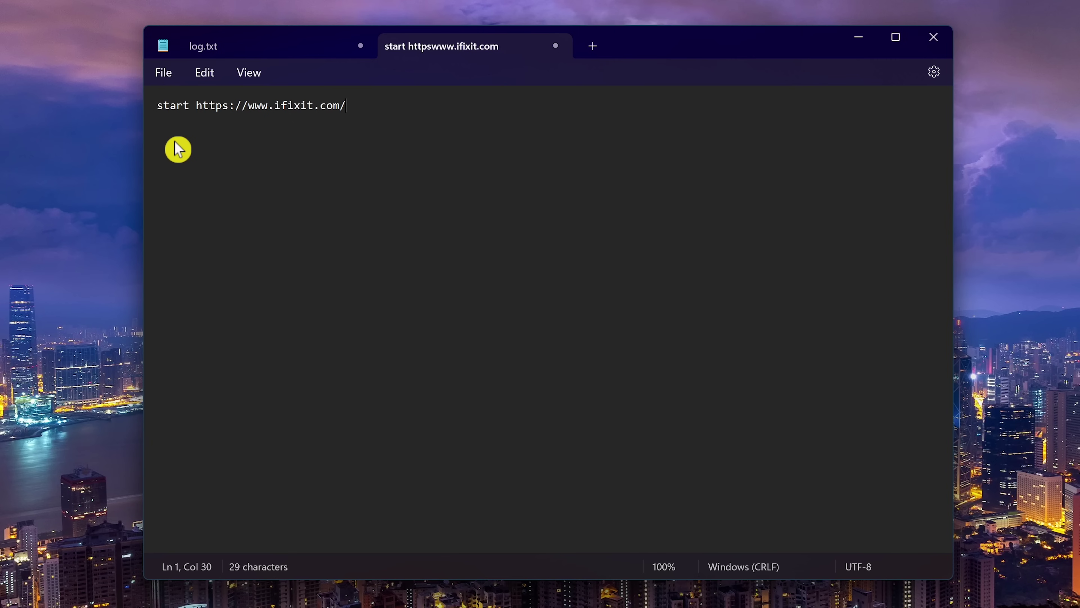
pyautogui.click(174, 76)
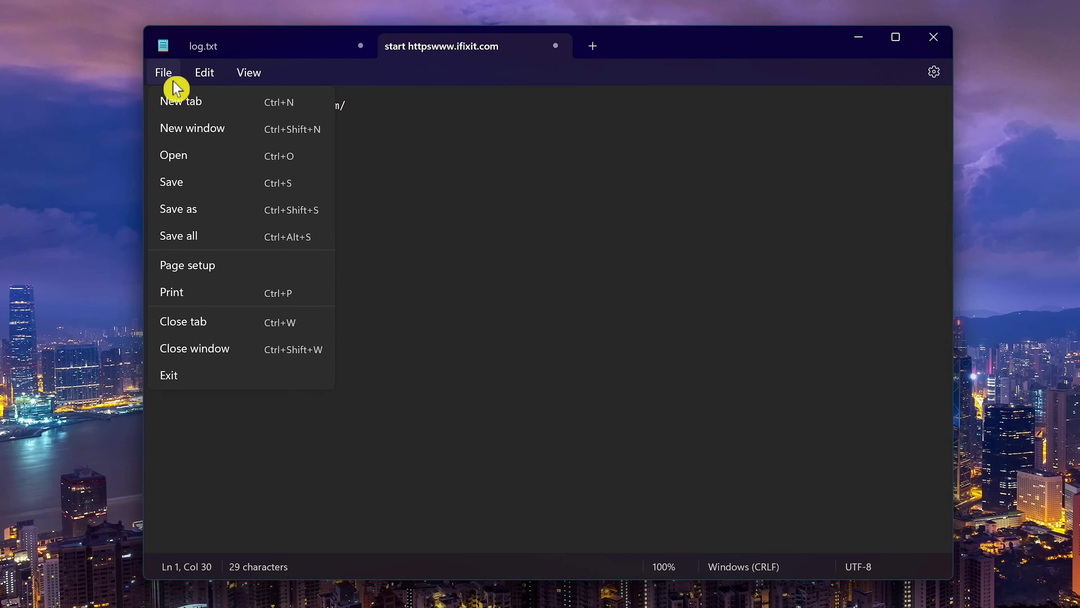
pyautogui.click(199, 210)
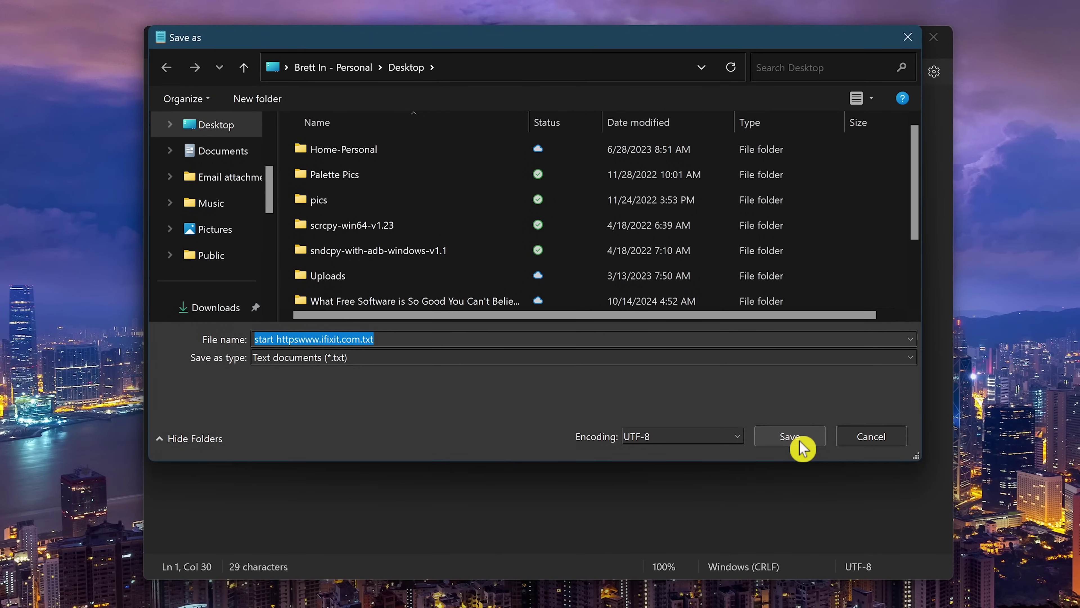
pyautogui.write('ifixtit.bat')
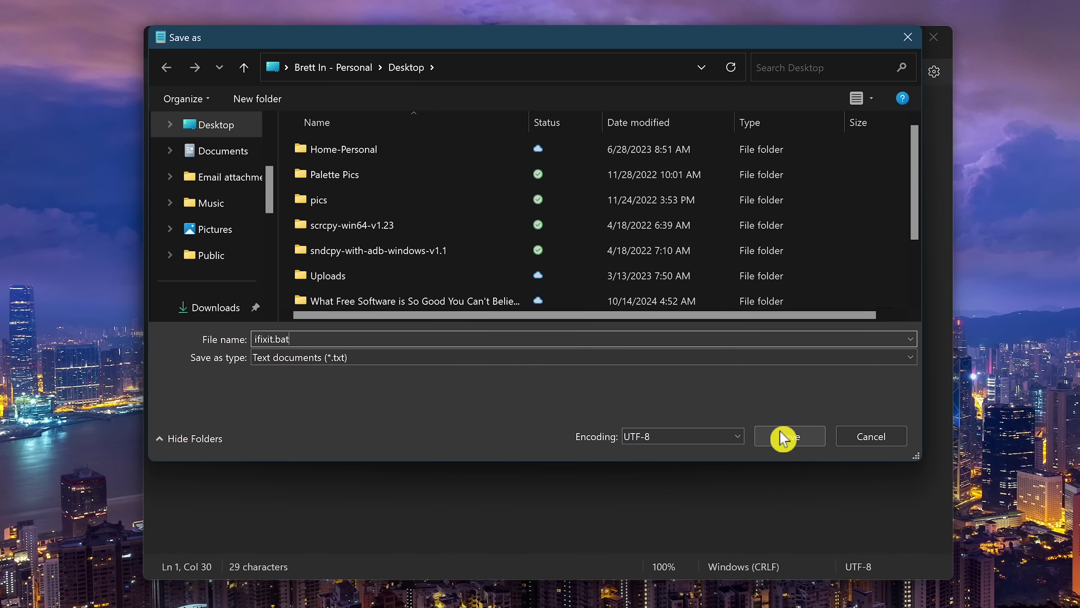
pyautogui.click(782, 438)
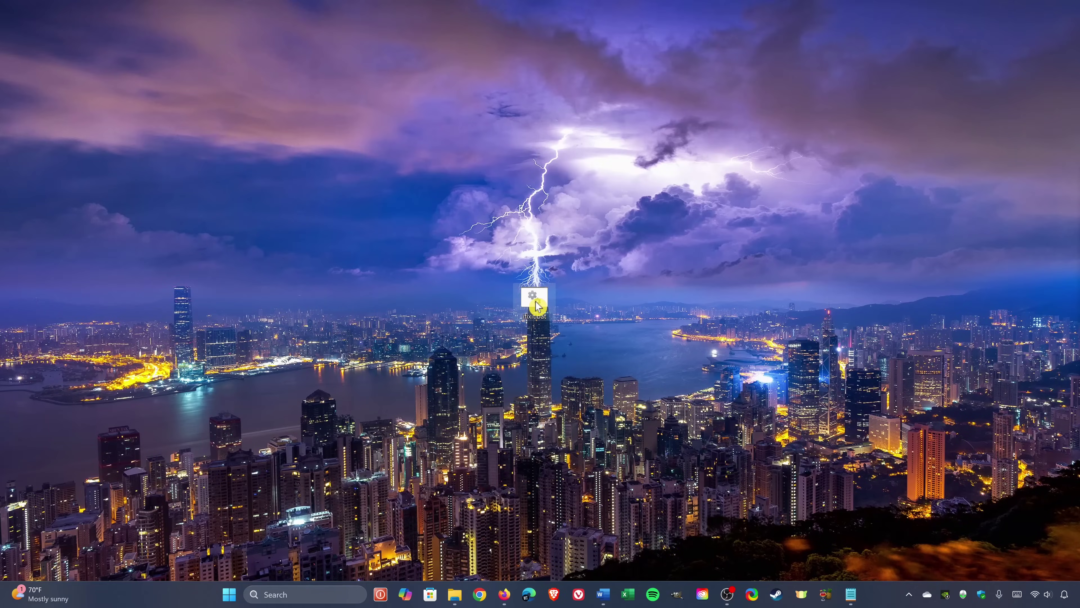
pyautogui.doubleClick(535, 302)
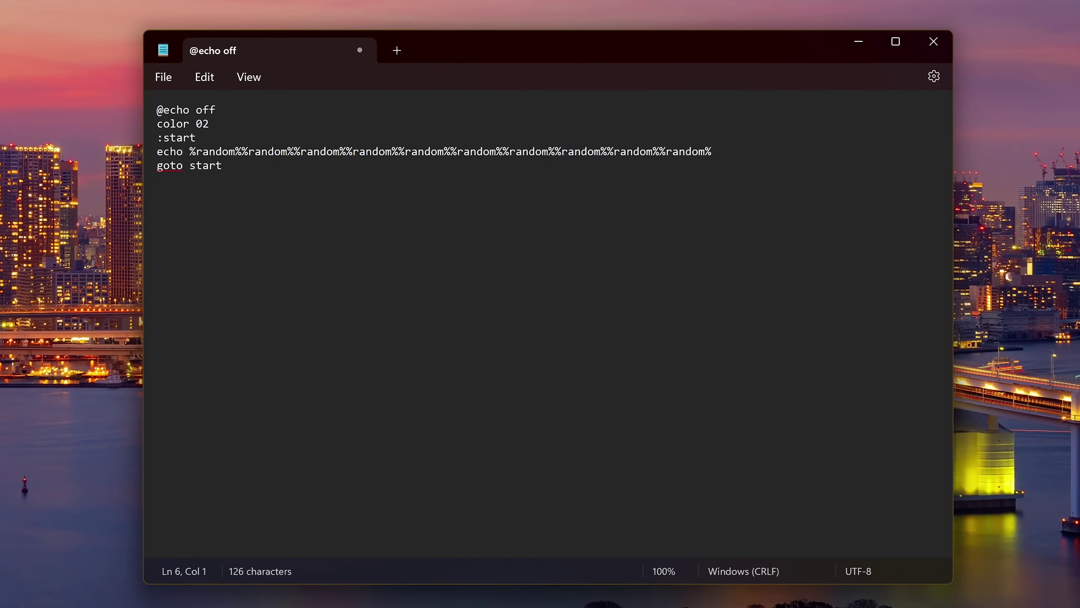
# - Save the random-number script to the Desktop as Matrix.bat
pyautogui.click(174, 87)
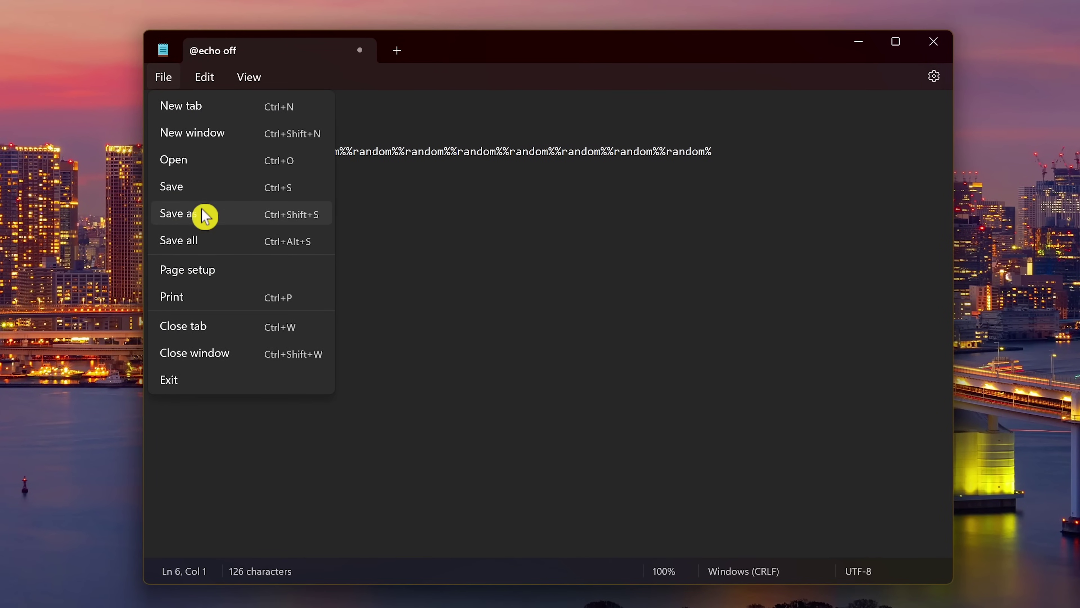
pyautogui.click(207, 220)
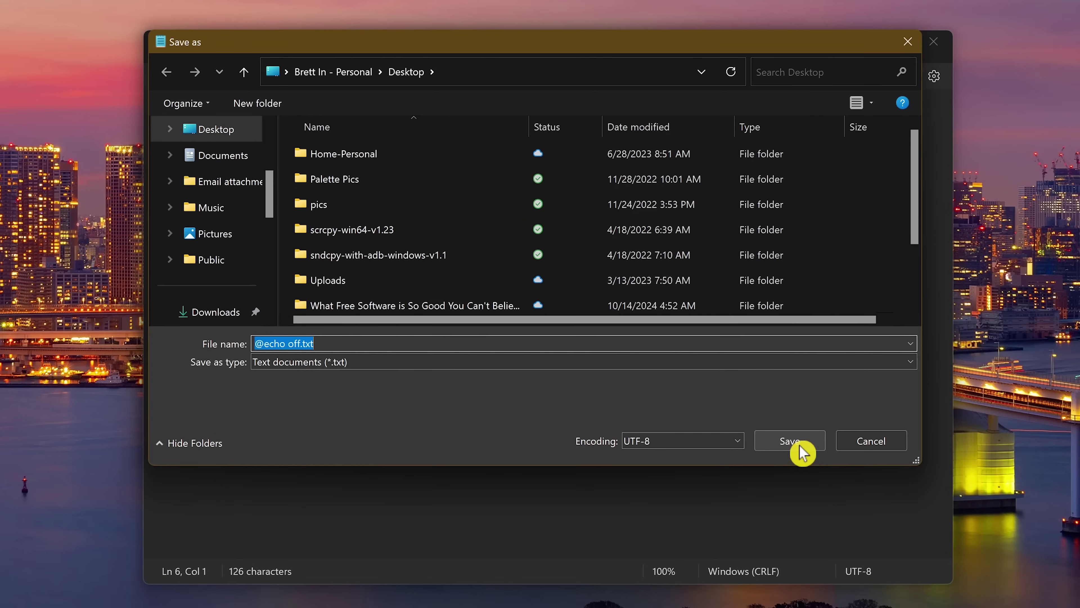
pyautogui.write('Matrix.bat')
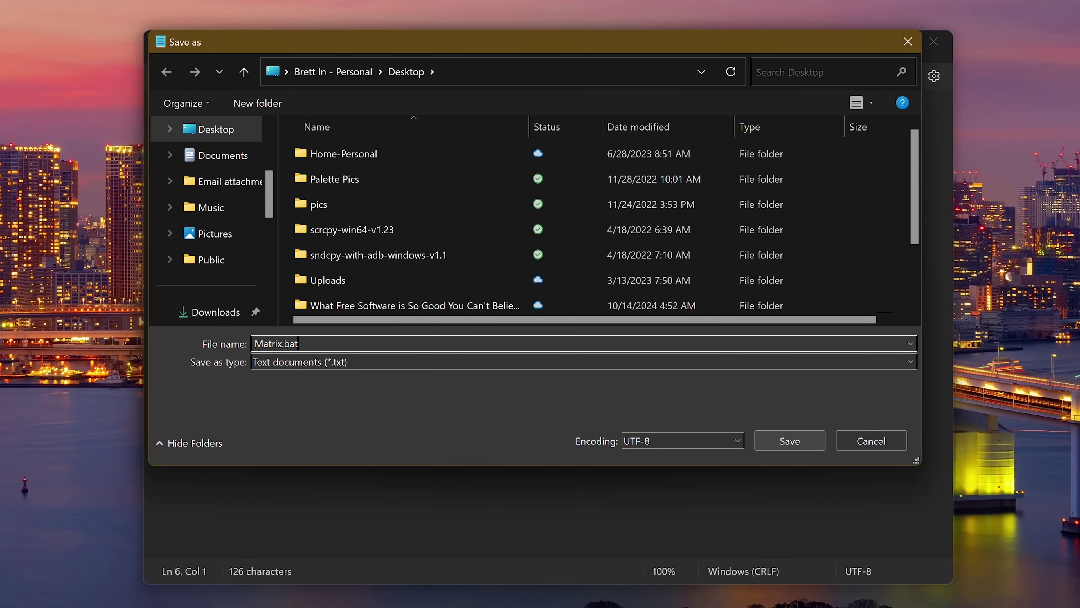
pyautogui.click(815, 451)
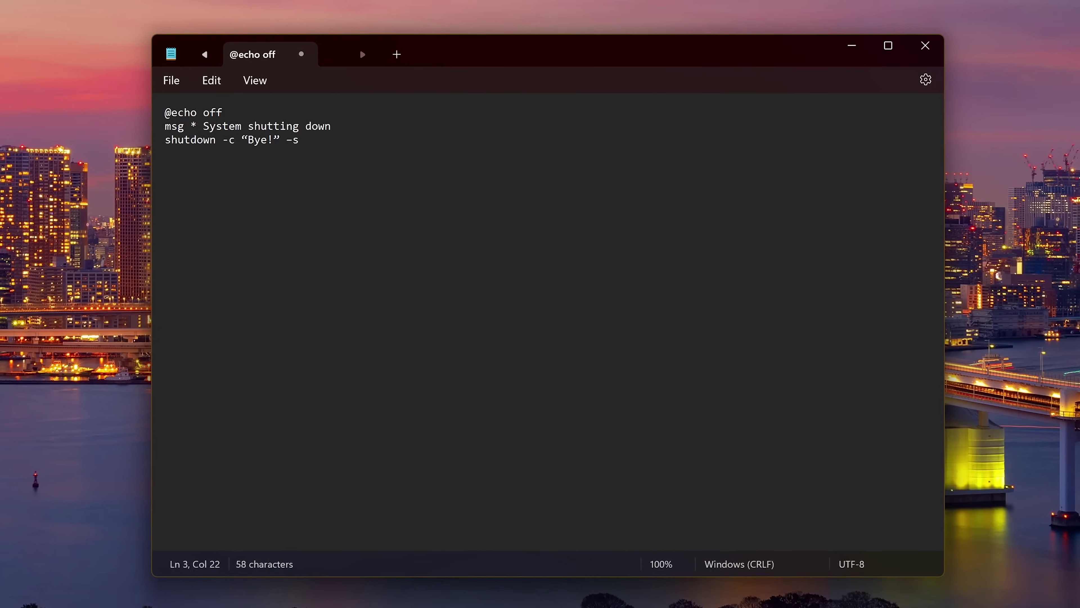
# - Save the shutdown message script to the Desktop under the name ShutDown.vbs
pyautogui.click(169, 79)
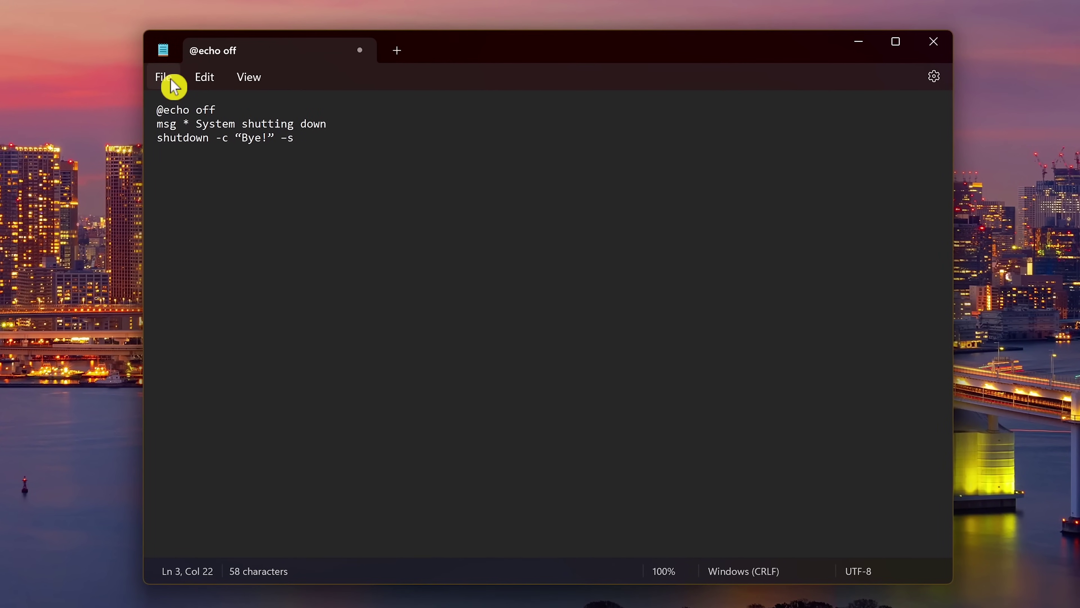
pyautogui.click(187, 217)
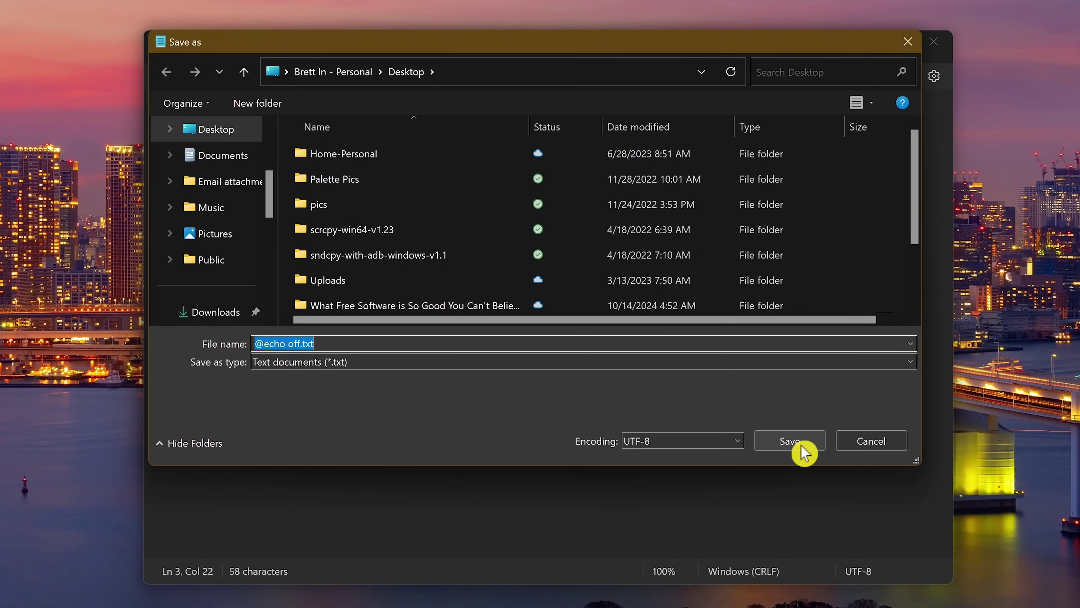
pyautogui.write('ShutDow')
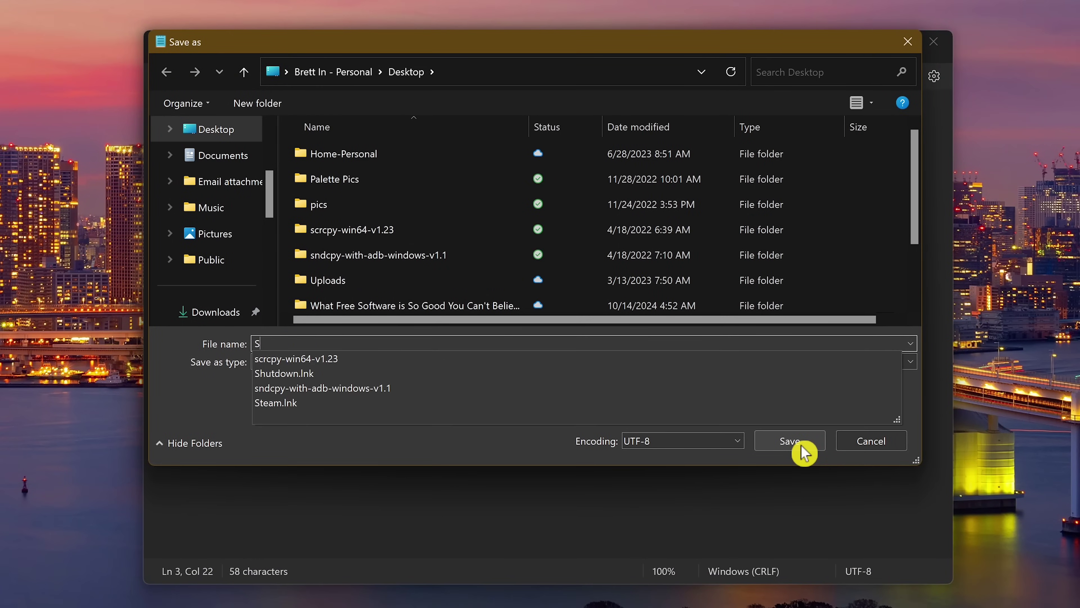
pyautogui.write('n.vbs')
pyautogui.click(799, 443)
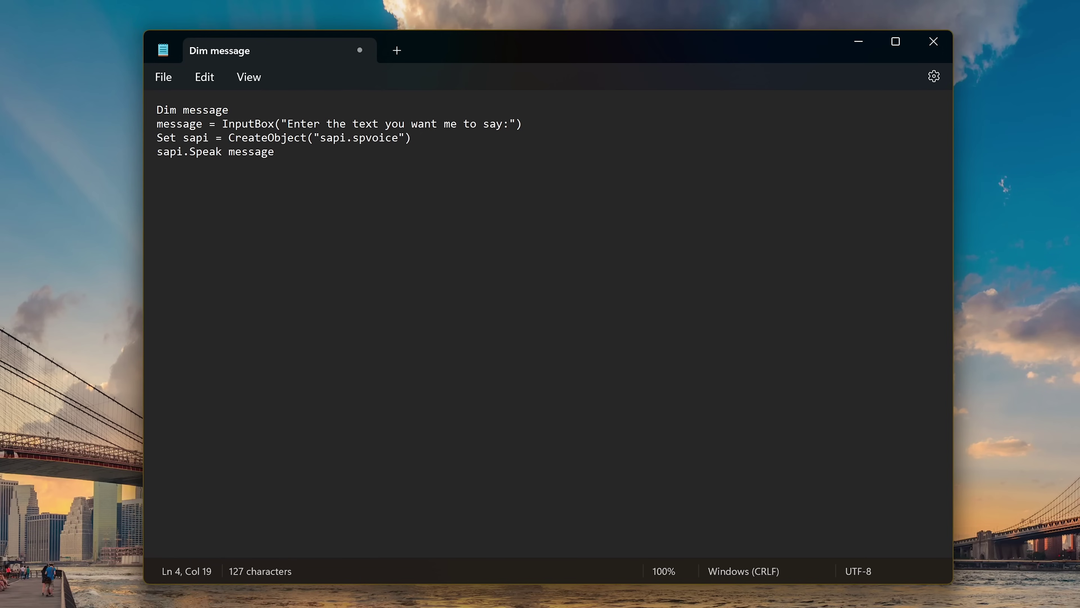
# - Save the text-to-speech script to the Desktop as Speak.vbs
pyautogui.click(174, 82)
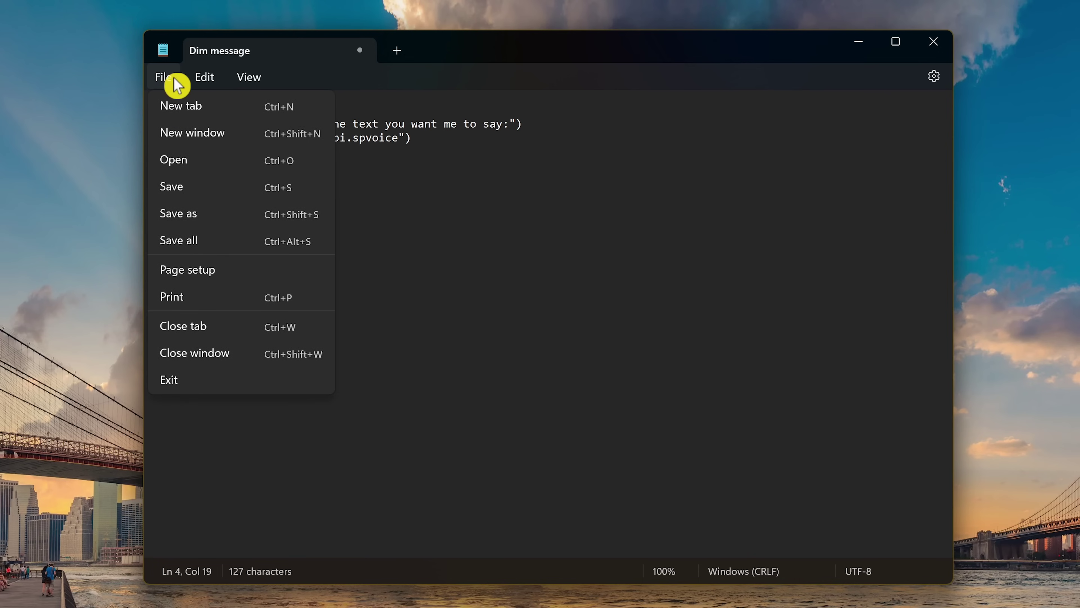
pyautogui.click(192, 213)
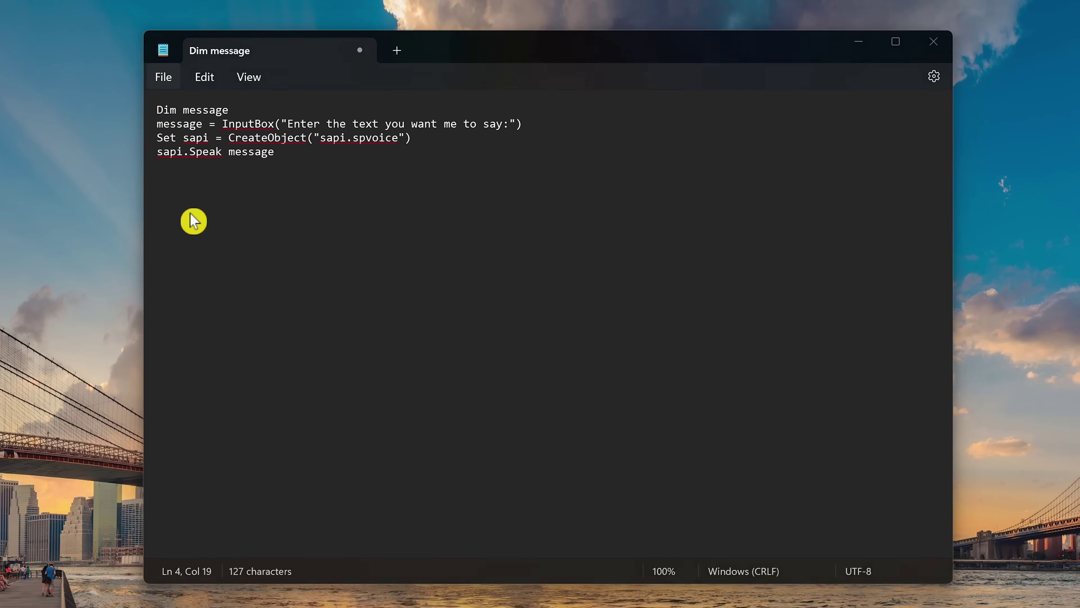
pyautogui.write('Spe')
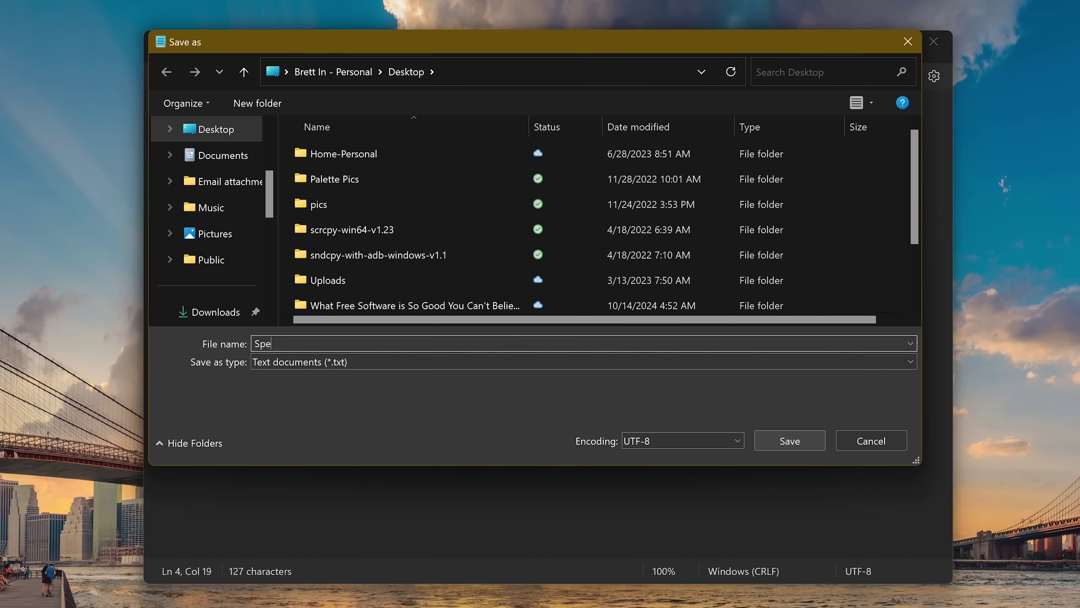
pyautogui.write('ak.vbs')
pyautogui.click(802, 443)
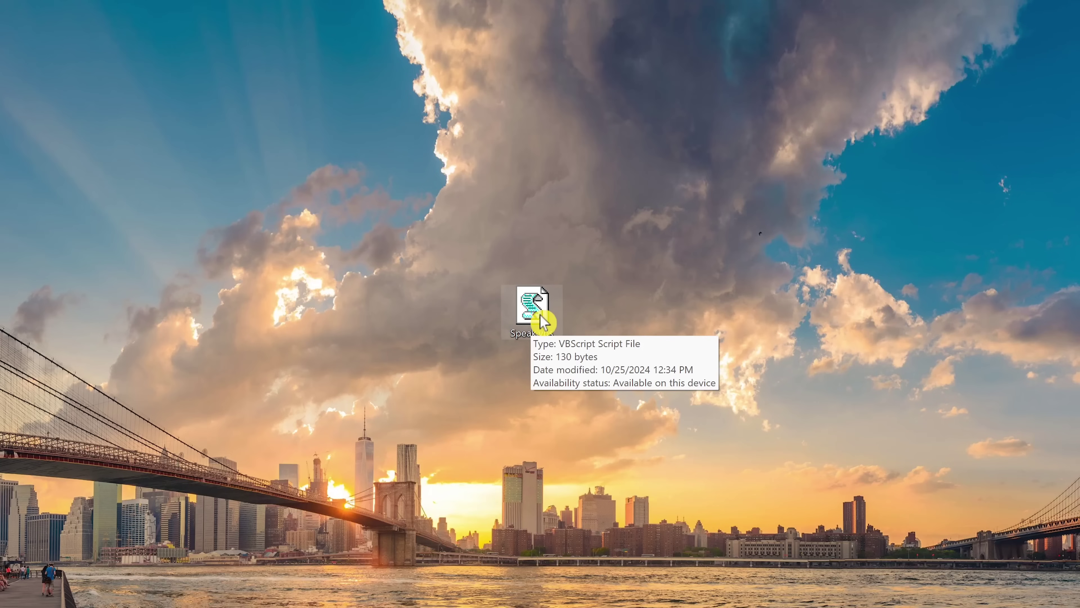
# - Run Speak.vbs and enter 'Would you like to play a game?' in its prompt
pyautogui.doubleClick(541, 318)
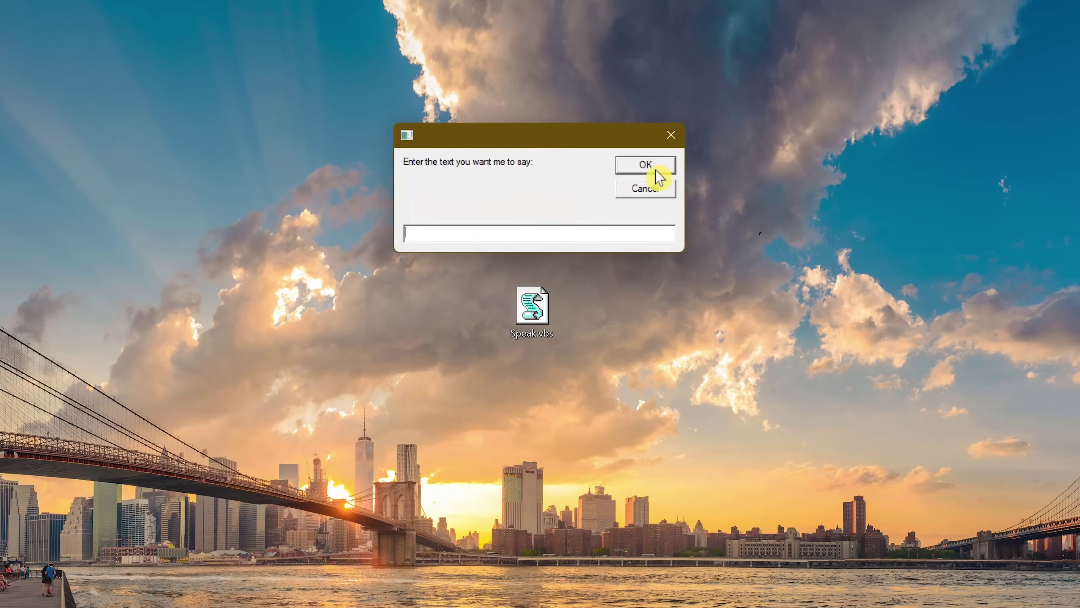
pyautogui.write('Would ')
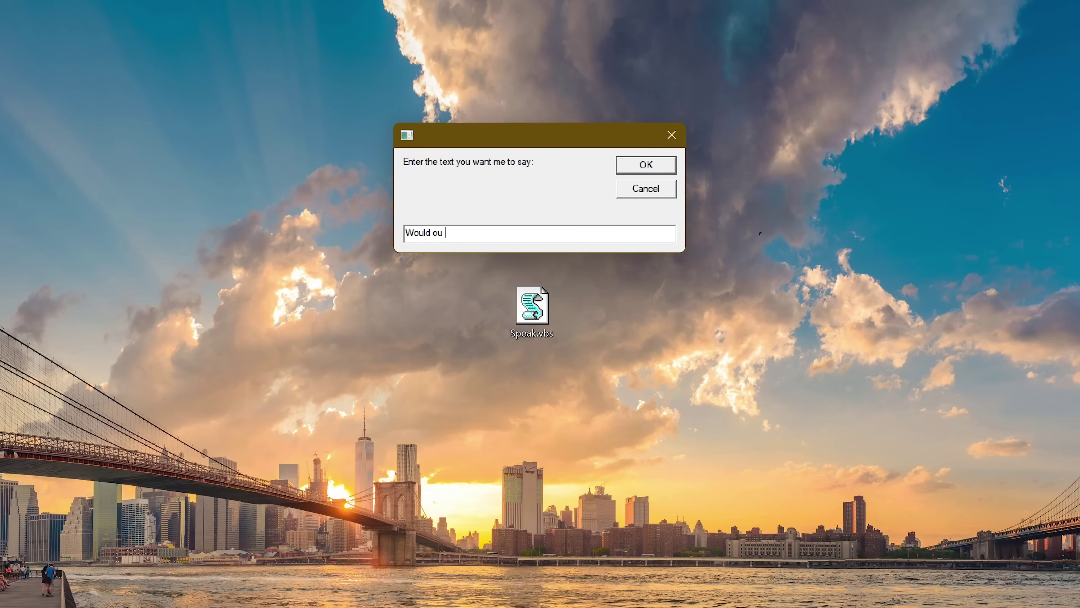
pyautogui.write('you like to play a game?')
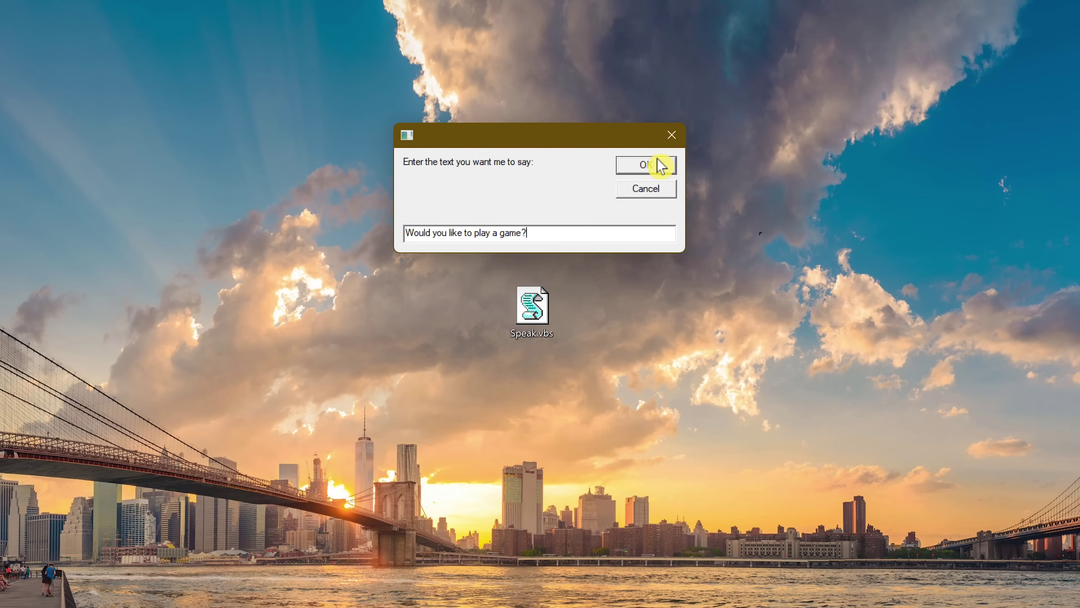